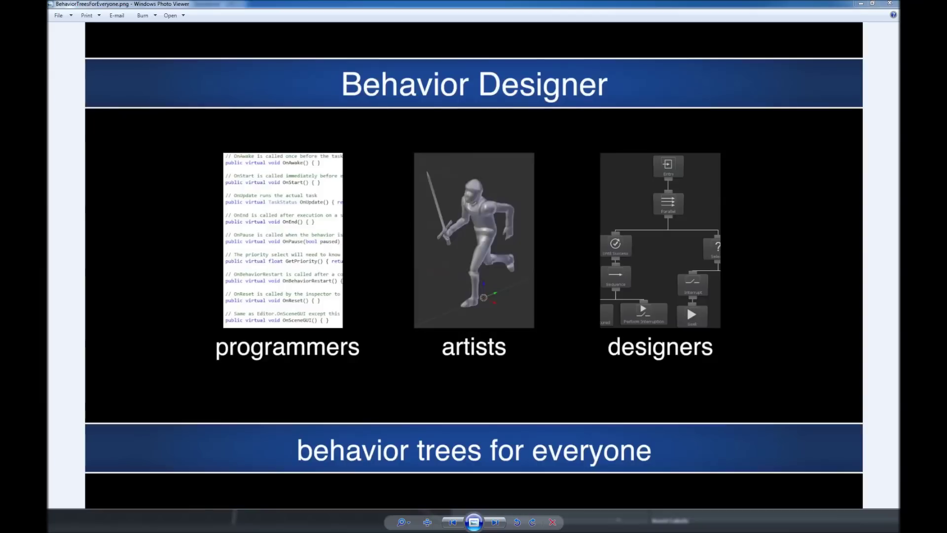
Step through the Behavior Designer promo screenshots up to the task list image.
left_click(501, 521)
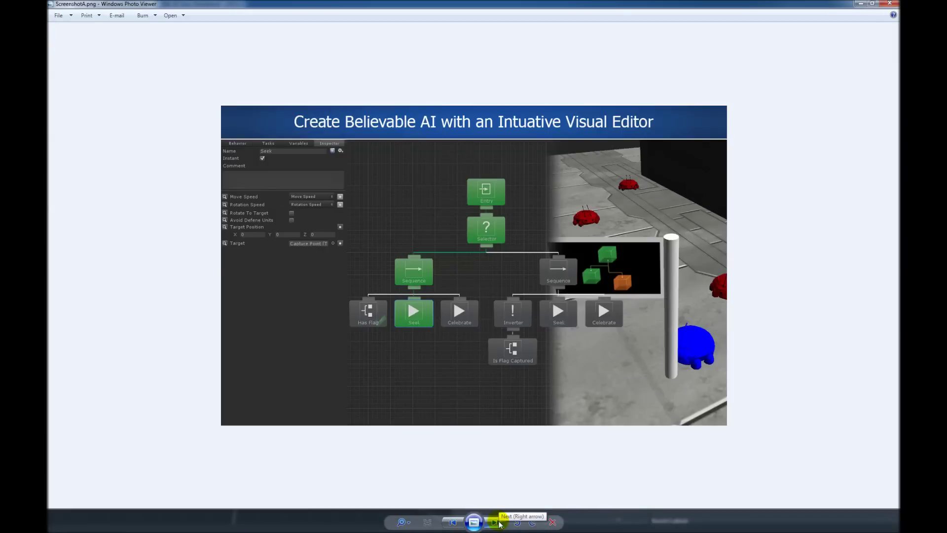
left_click(500, 523)
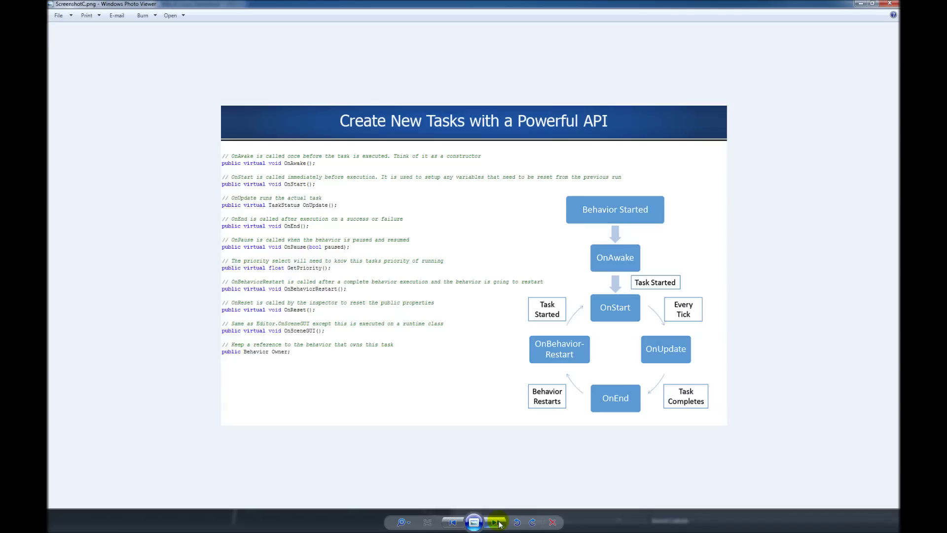
left_click(500, 523)
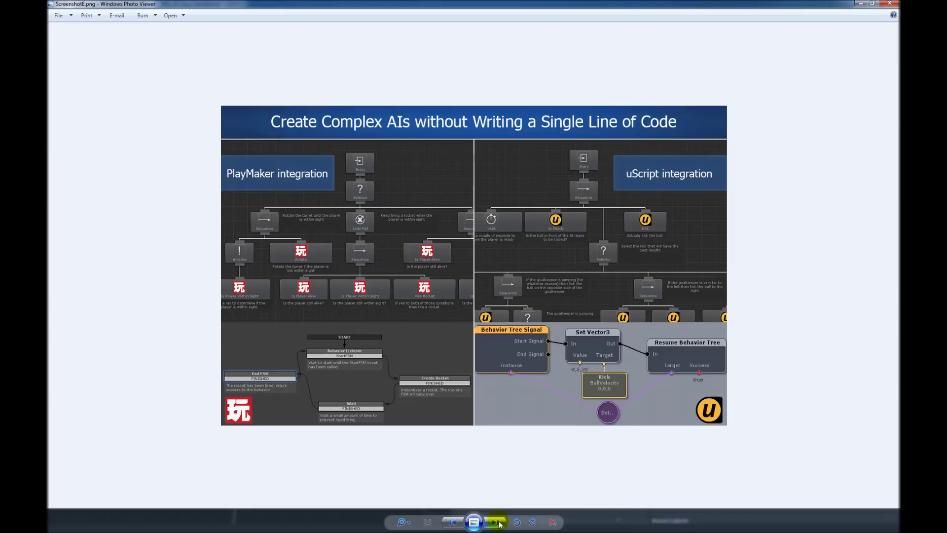
left_click(500, 523)
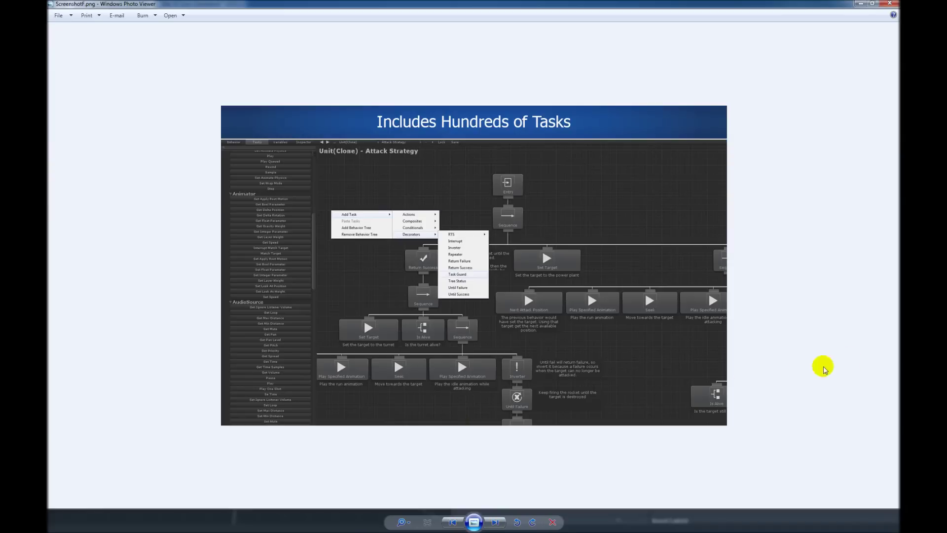
Skim the Behavior Designer documentation page, then minimize Photo Viewer to reveal Unity.
key("alt+Tab")
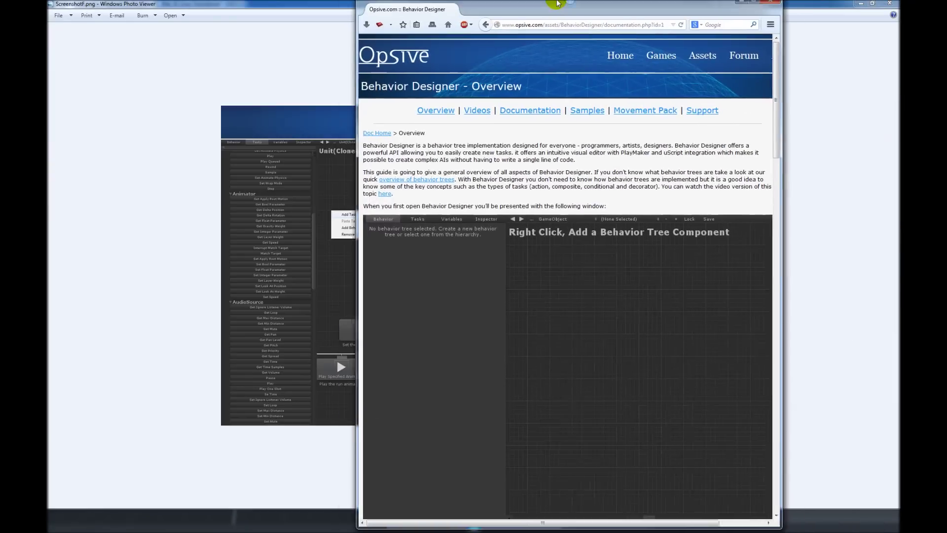
scroll(731, 290, "down", 2)
scroll(731, 290, "down", 12)
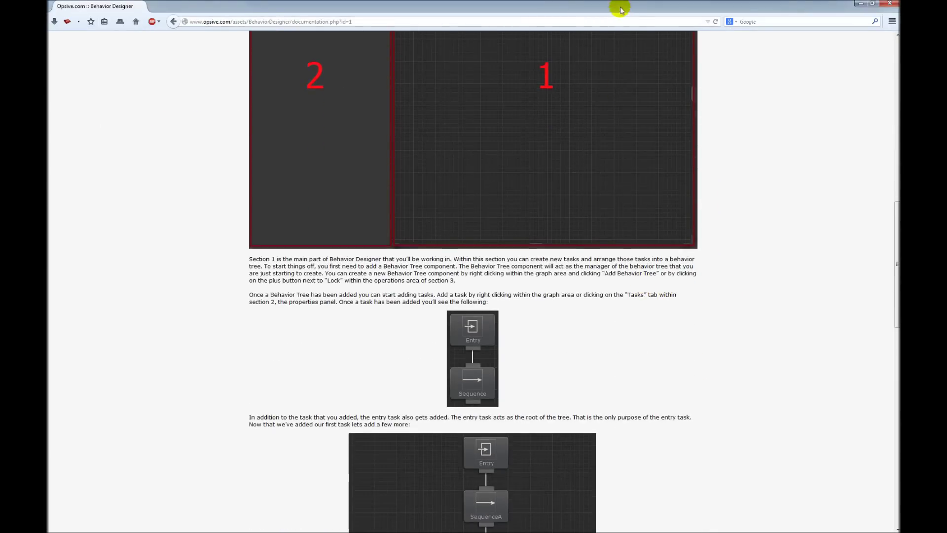
key("alt+Tab")
left_click(859, 5)
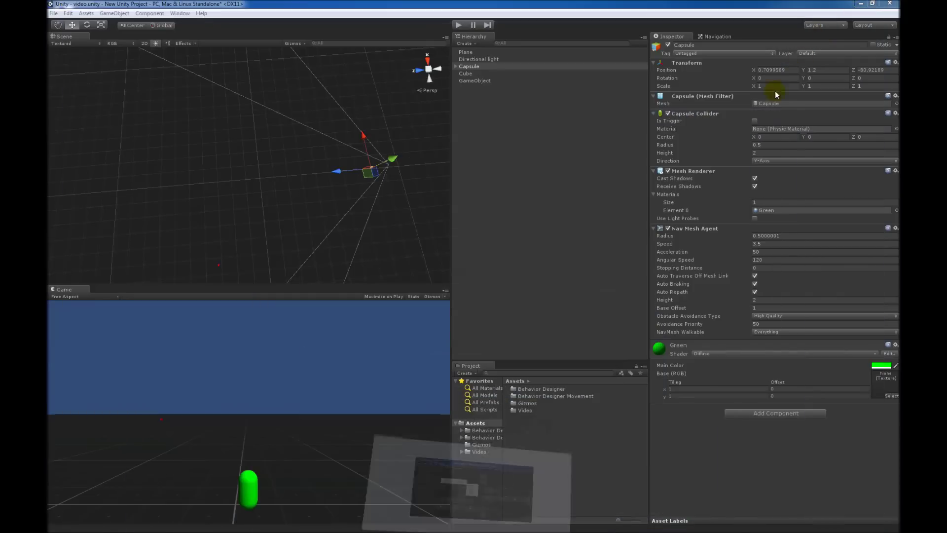
left_click_drag(287, 242, 298, 200, "alt")
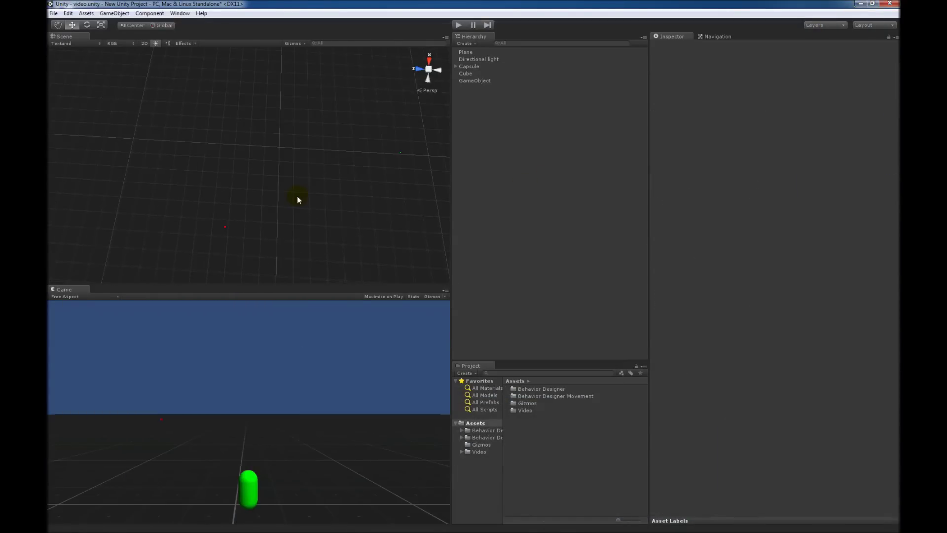
left_click_drag(245, 212, 212, 242, "alt")
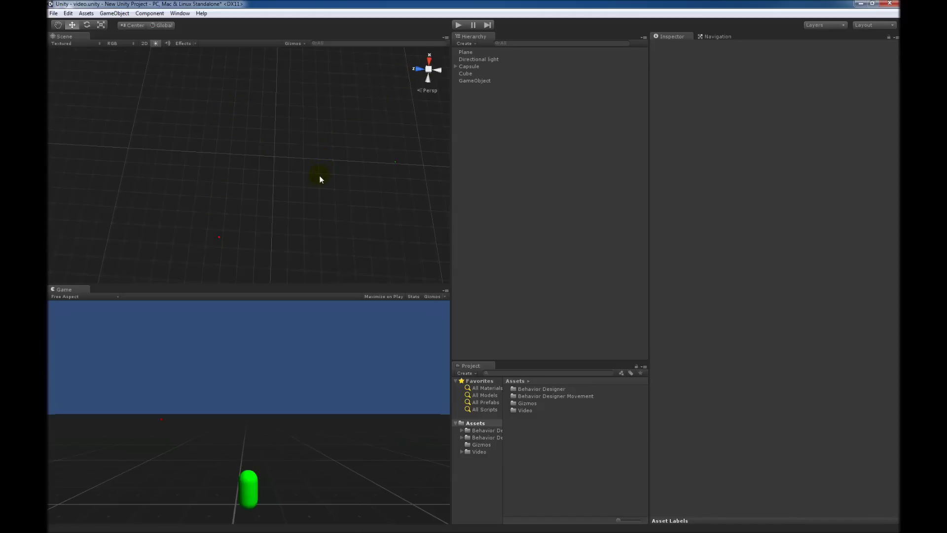
left_click_drag(362, 168, 284, 191, "alt")
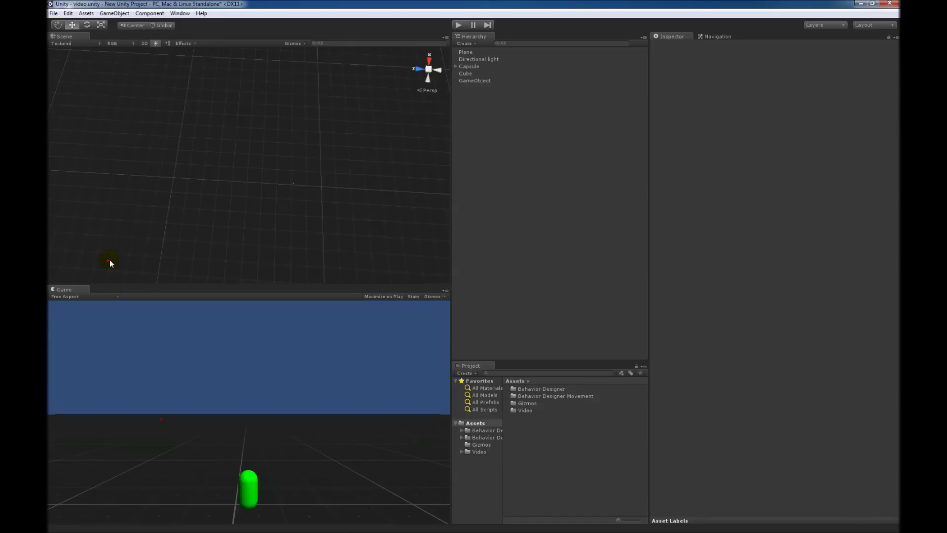
left_click(458, 24)
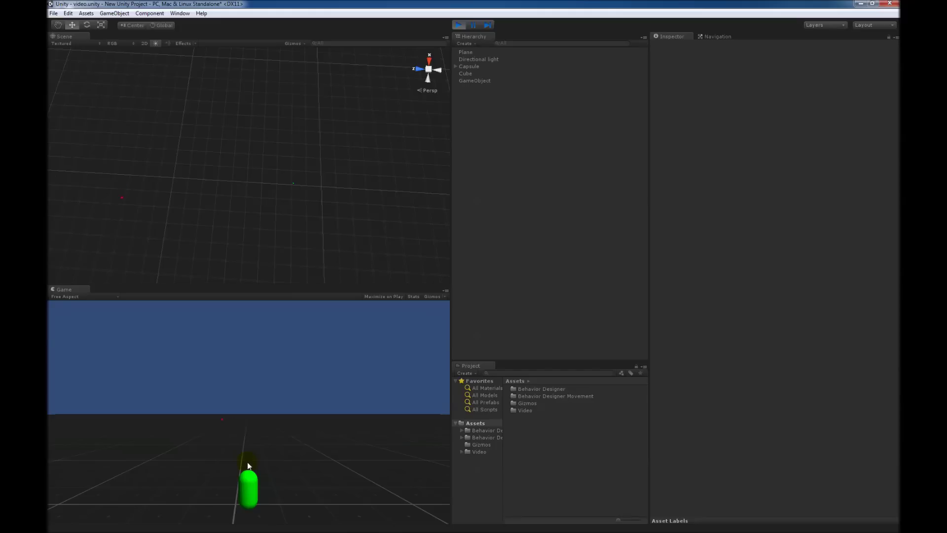
left_click(458, 24)
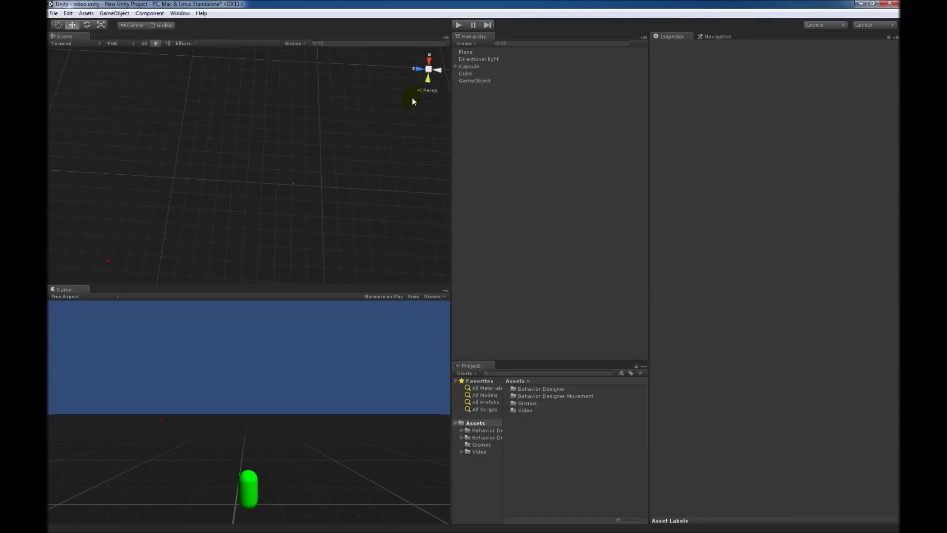
Open Window > Behavior Designer > Editor and move its window up and to the left.
left_click(180, 14)
mouse_move(232, 45)
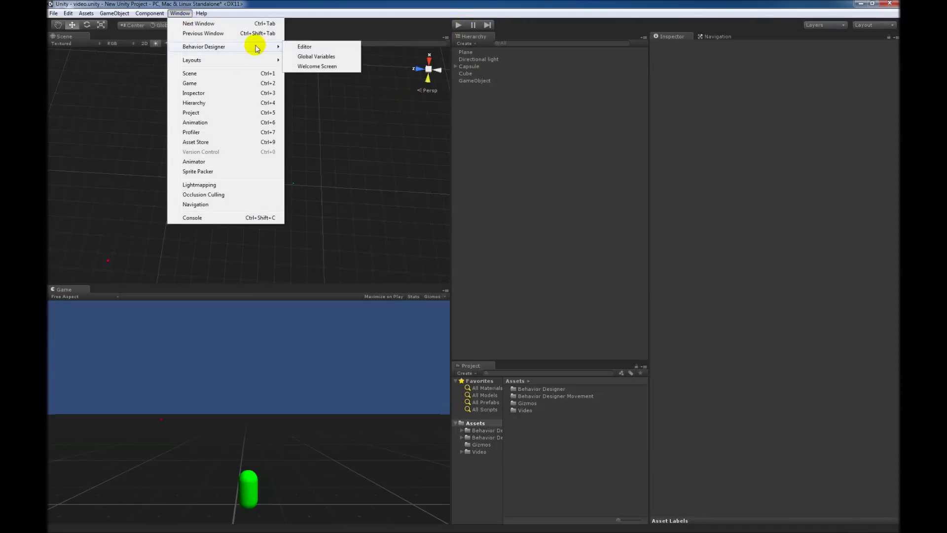
left_click(302, 45)
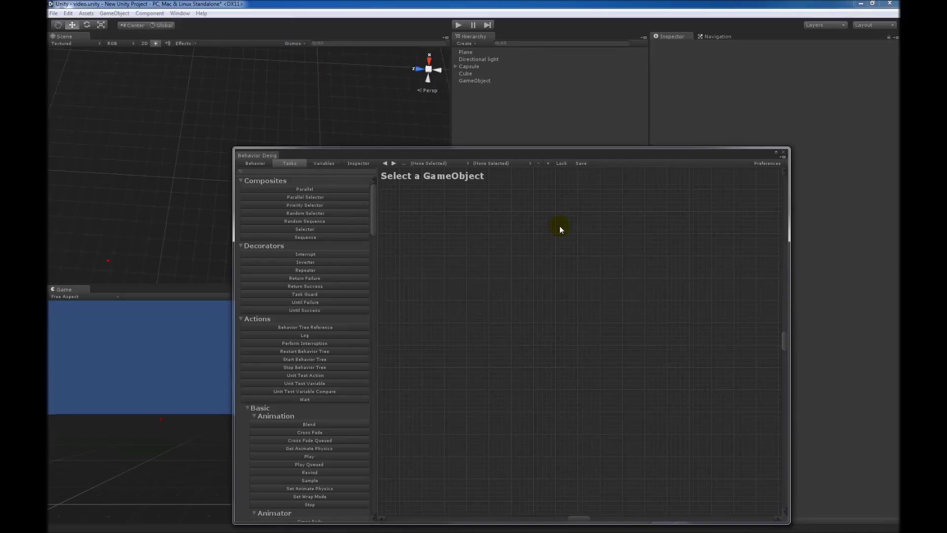
left_click_drag(517, 154, 471, 101)
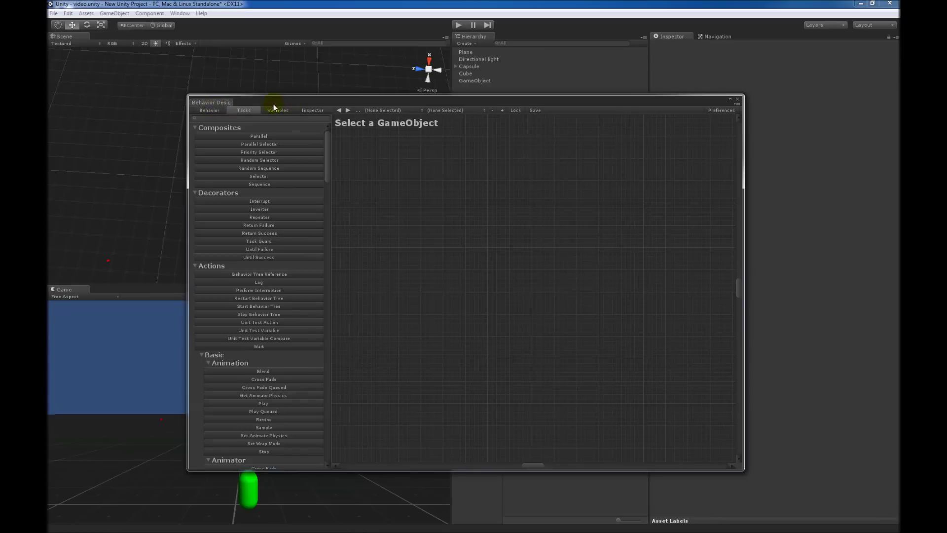
View the Behavior and Tasks tabs, then select Capsule in the Hierarchy.
left_click(214, 110)
left_click(245, 111)
left_click(475, 66)
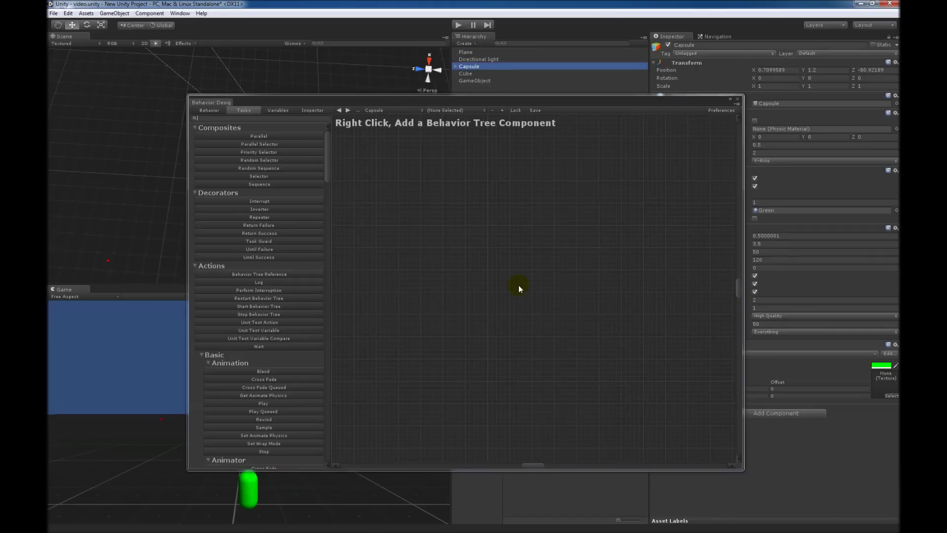
Add a Behavior Tree to the Capsule from the graph's context menu.
right_click(416, 195)
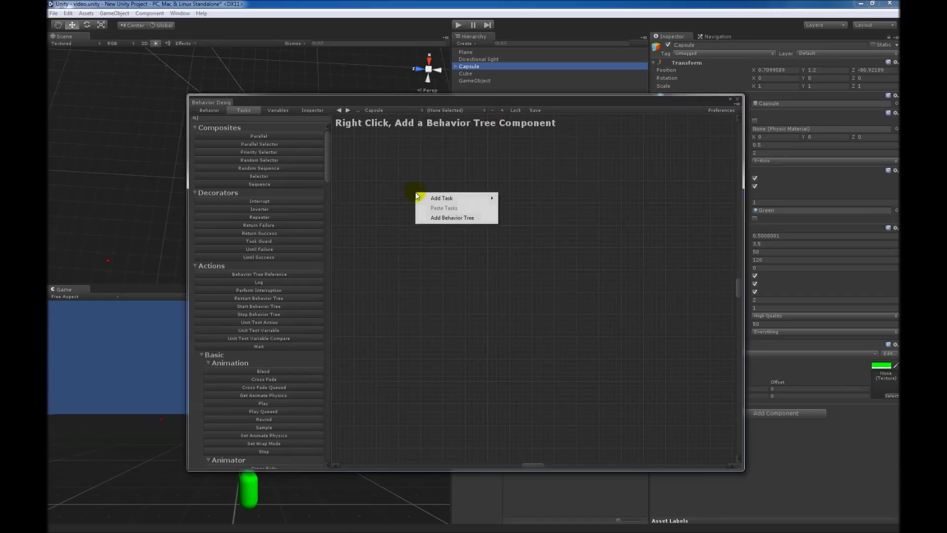
left_click(442, 218)
left_click_drag(589, 105, 481, 79)
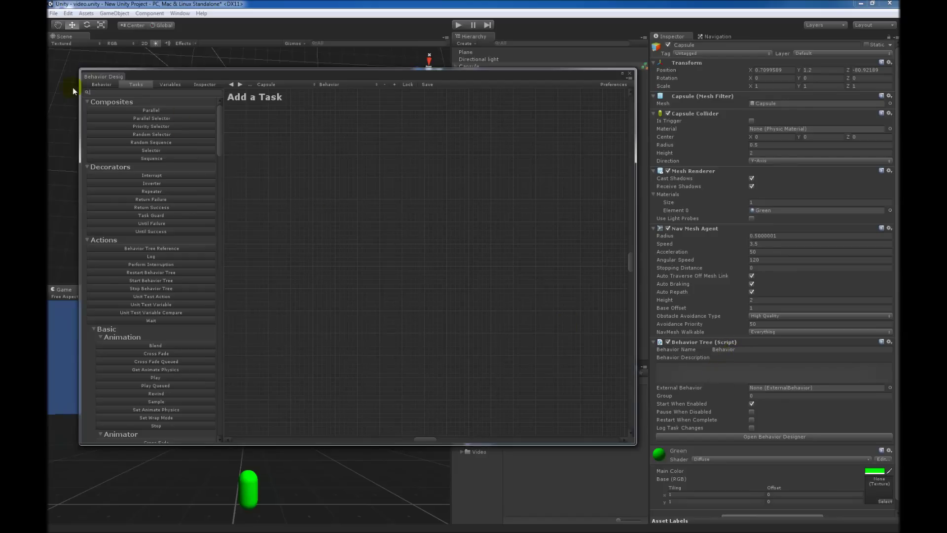
Name the behavior 'Seek Cube' on the Behavior tab, then show its Variables.
left_click(104, 85)
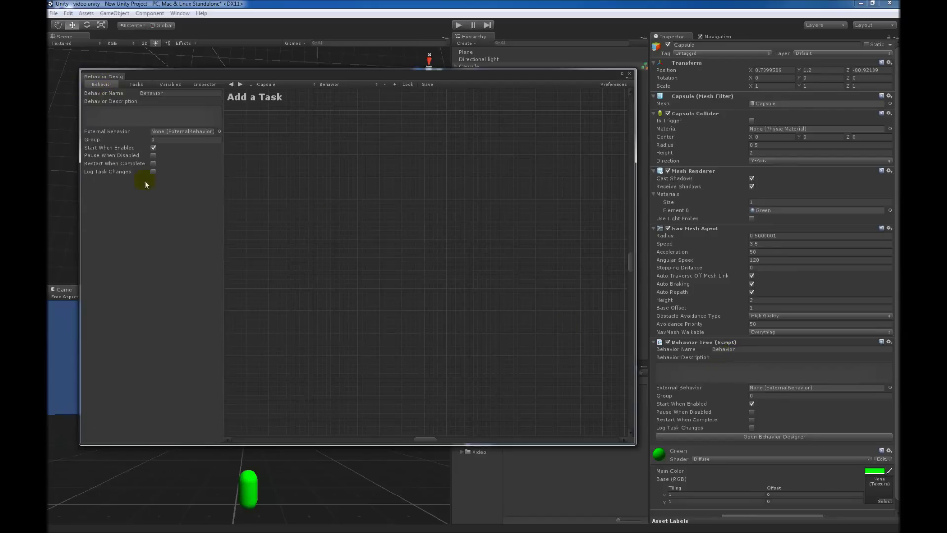
left_click(146, 97)
left_click(167, 94)
type("Seek Cube")
left_click(167, 85)
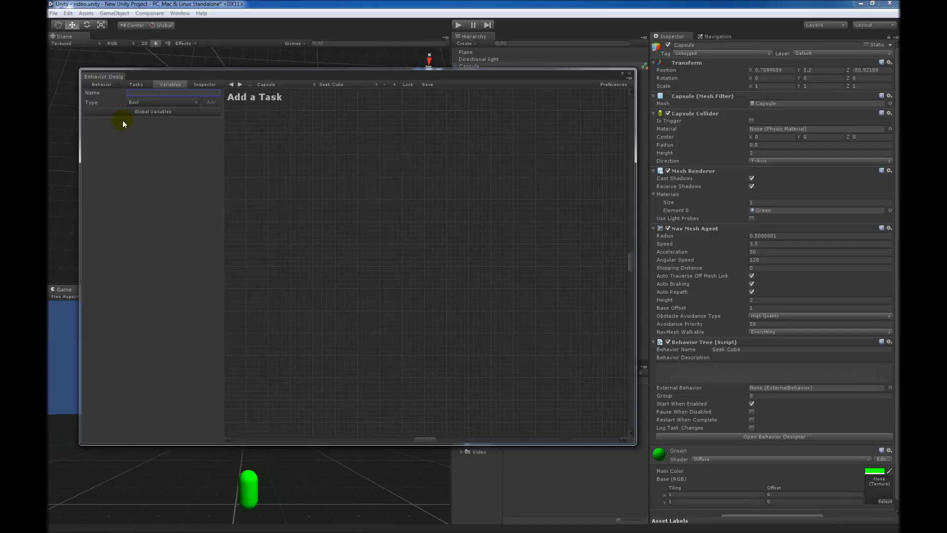
Open and close the Global Variables window, then return to the Tasks list.
left_click(139, 112)
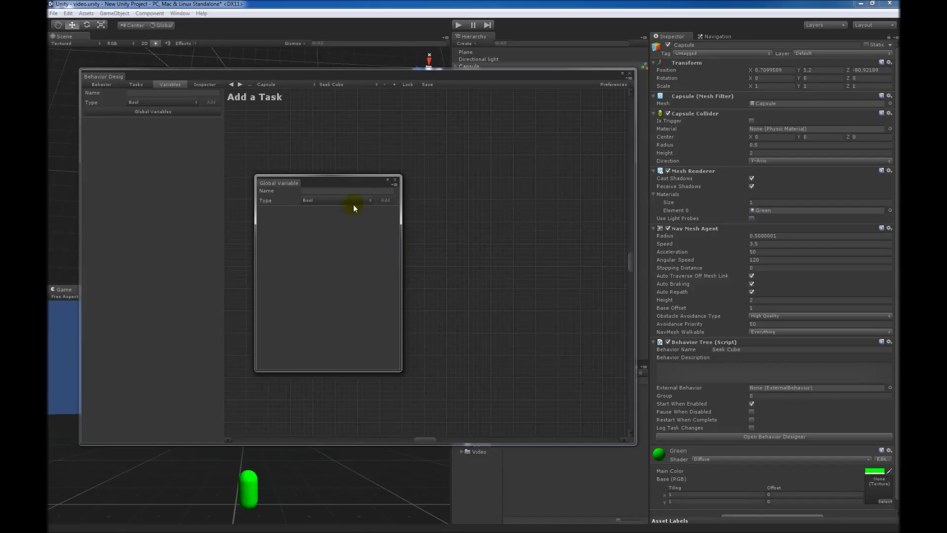
left_click(394, 180)
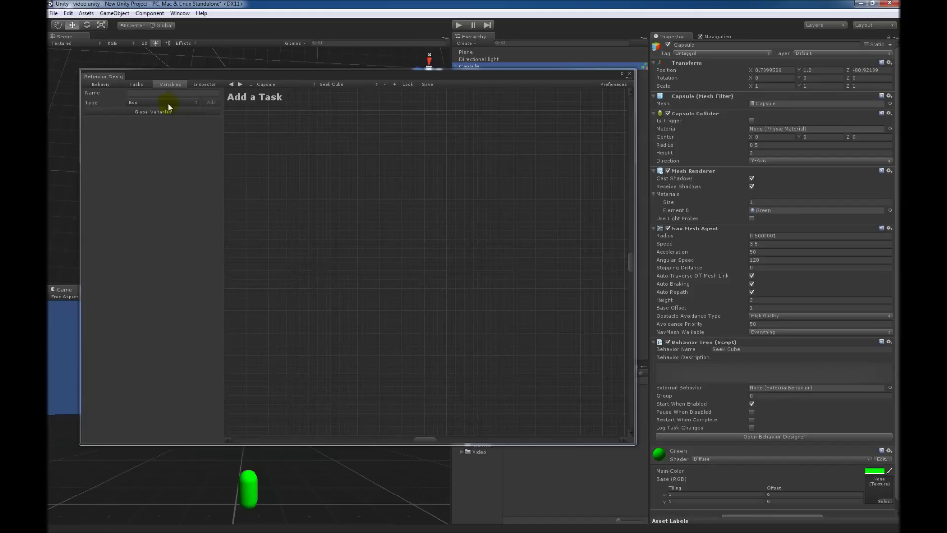
left_click(140, 85)
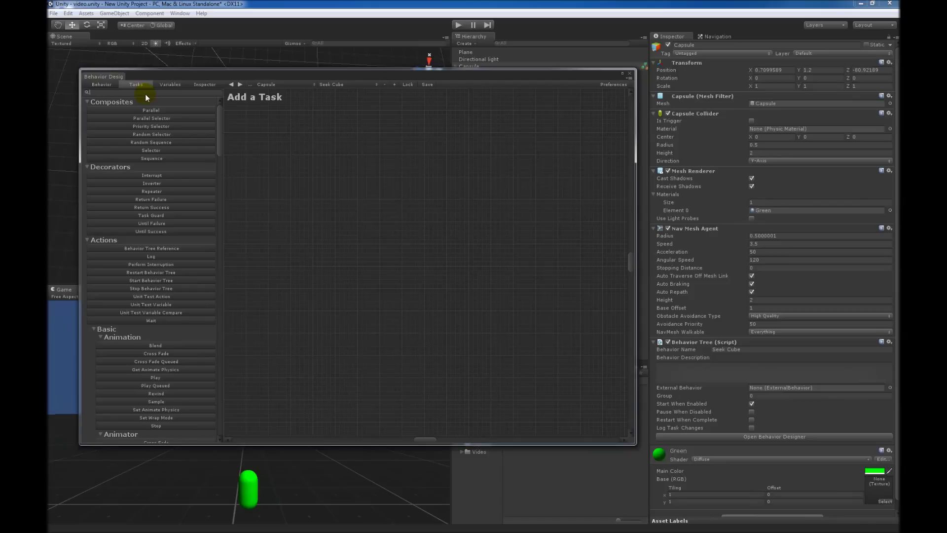
Search the task list for 'Seek' and add the Seek task under Entry.
type("Seek")
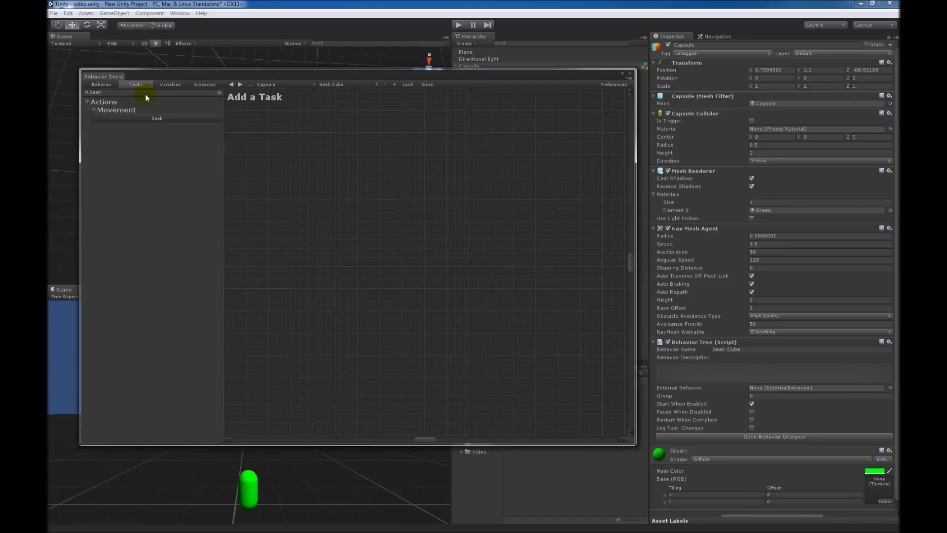
left_click(178, 119)
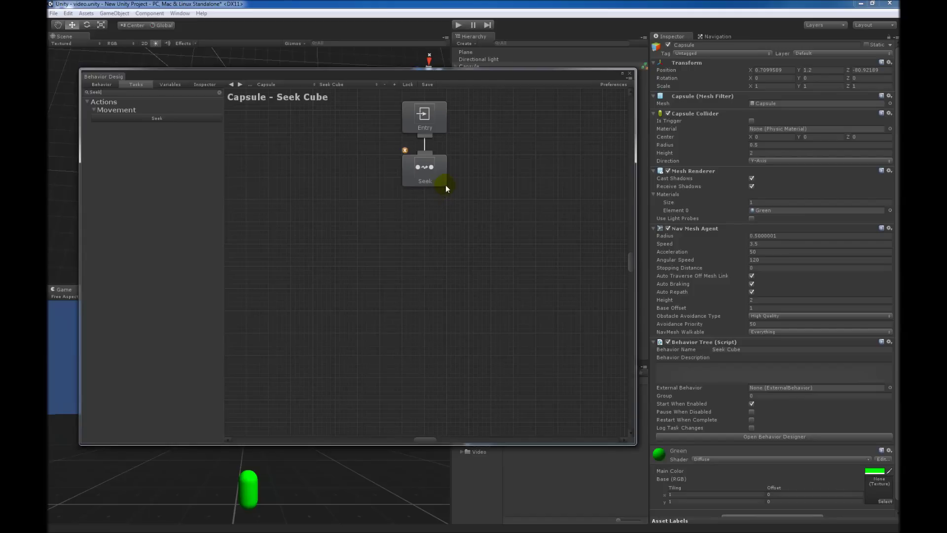
left_click(433, 174)
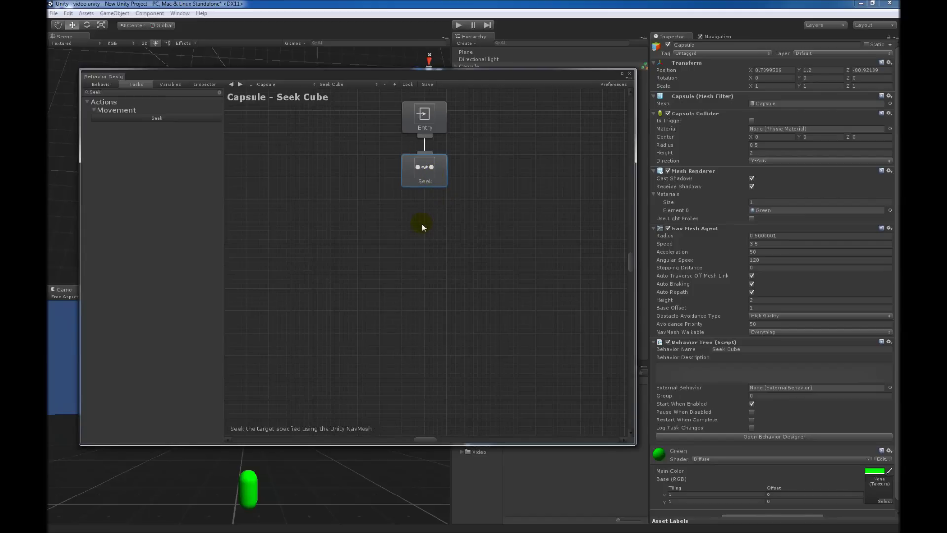
Open the Seek task's script via the Inspector gear's Edit Script option.
left_click(205, 86)
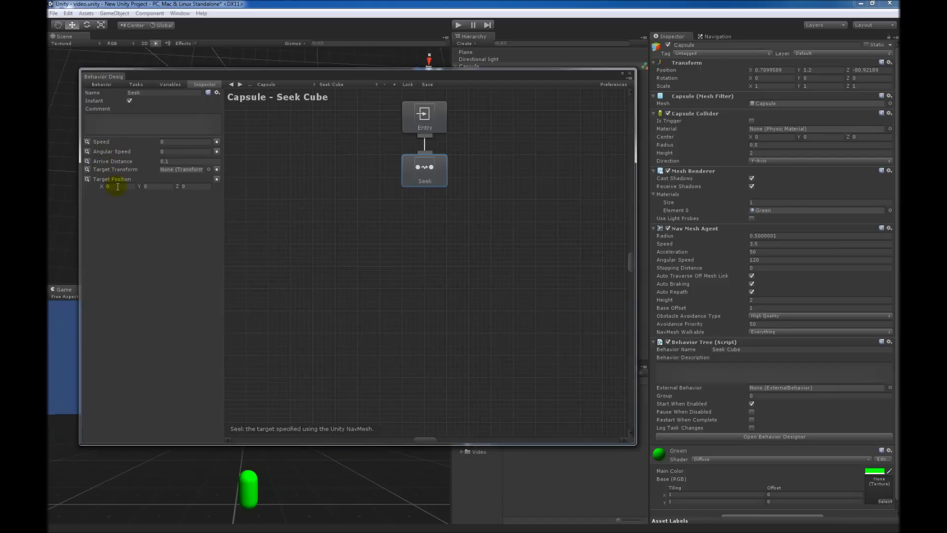
left_click(217, 92)
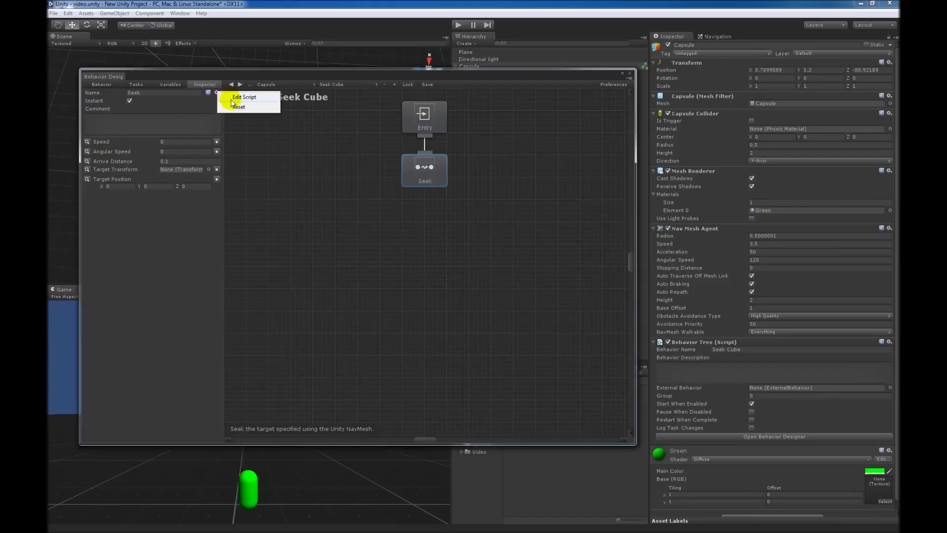
left_click(239, 97)
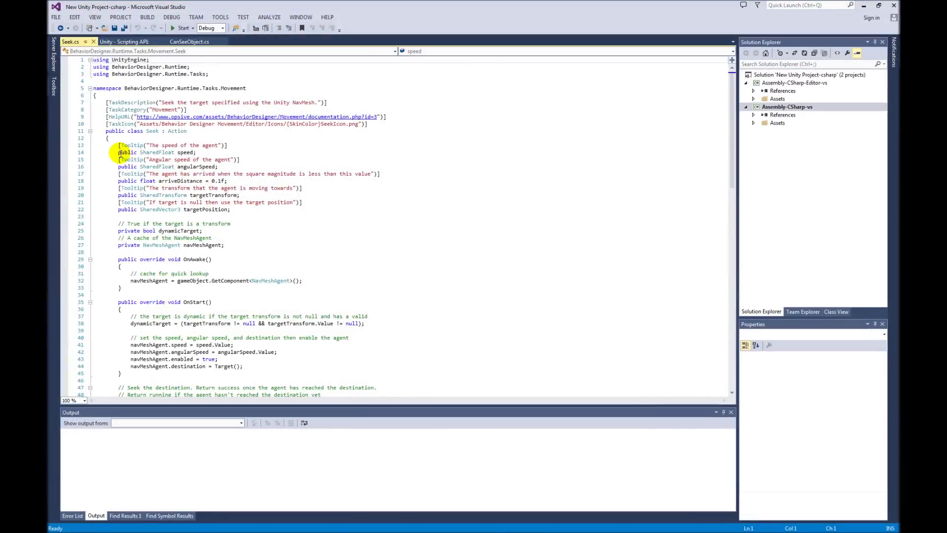
Highlight the SharedFloat speed and angularSpeed declarations in Seek.cs, then clear the selection.
mouse_move(119, 153)
left_mouse_down()
mouse_move(232, 208)
mouse_move(239, 220)
mouse_move(129, 159)
left_mouse_up()
left_click(364, 262)
left_click(129, 159)
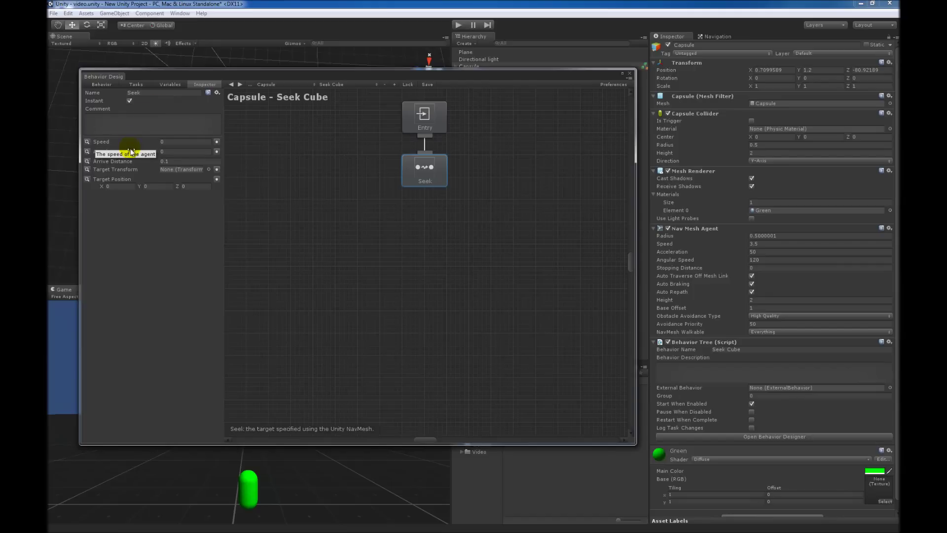
Create two Float shared variables, Speed and Rotation, in the Variables tab.
left_click(167, 85)
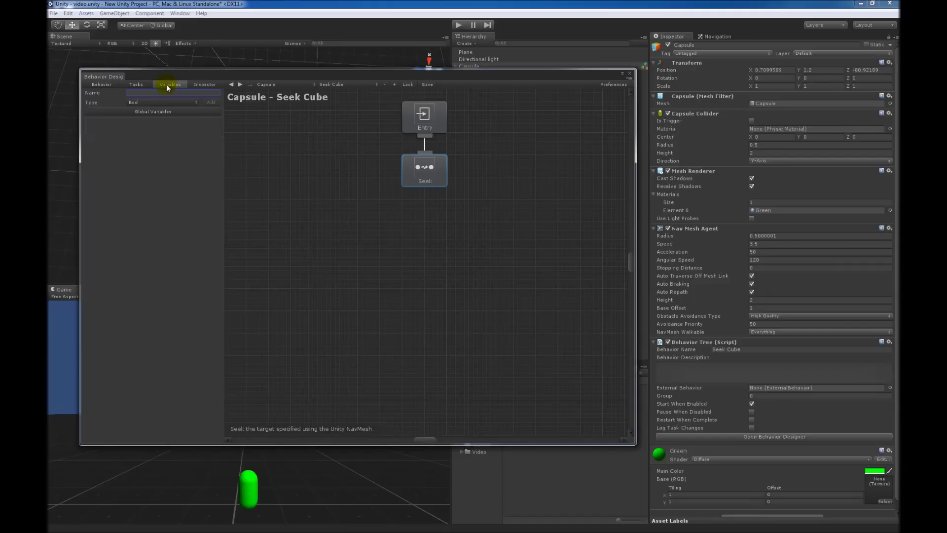
left_click(160, 103)
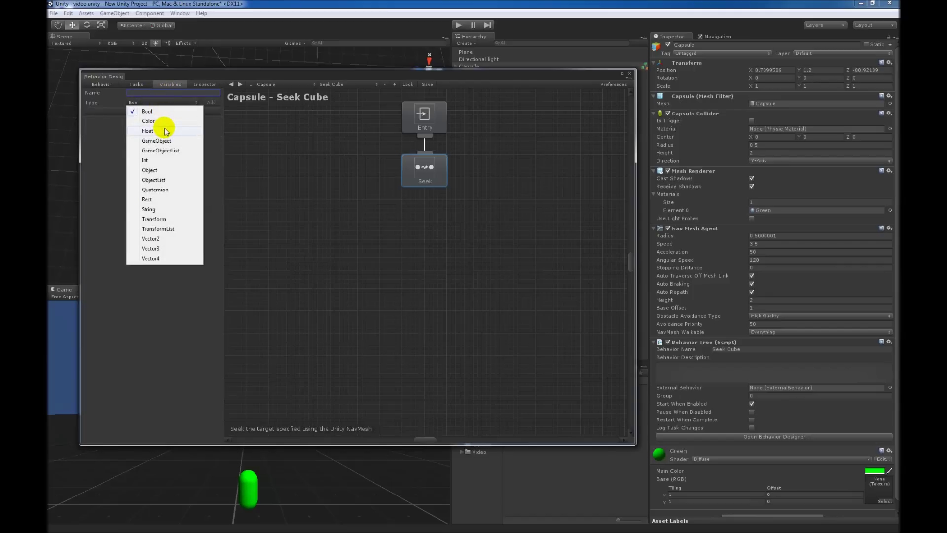
left_click(159, 122)
left_click(158, 94)
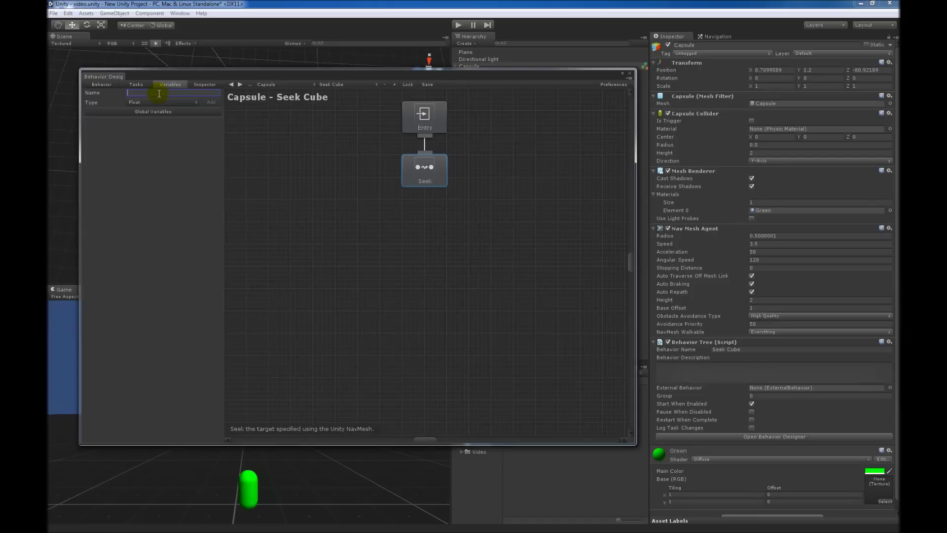
type("Speed")
left_click(211, 102)
left_click(168, 93)
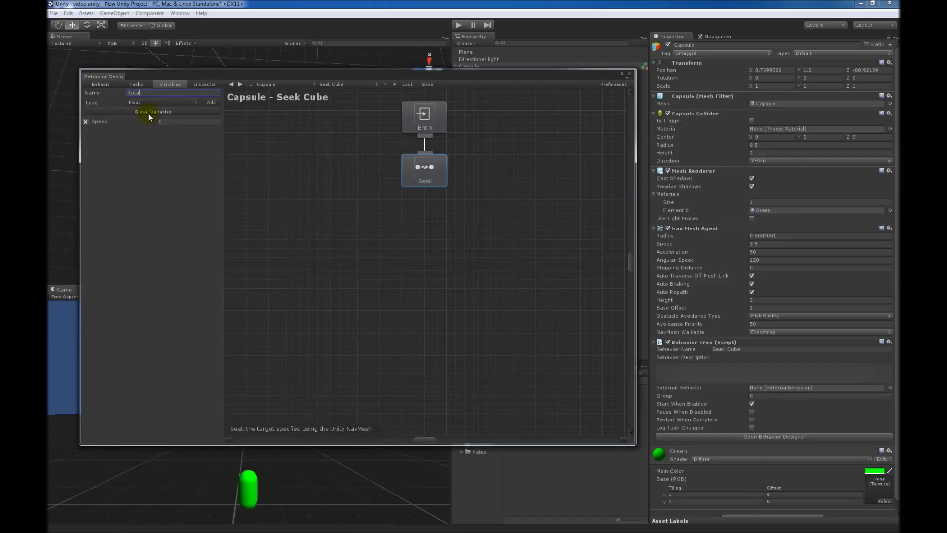
left_click(212, 102)
Set the Speed variable to 20 and Rotation to 1000.
left_click(183, 122)
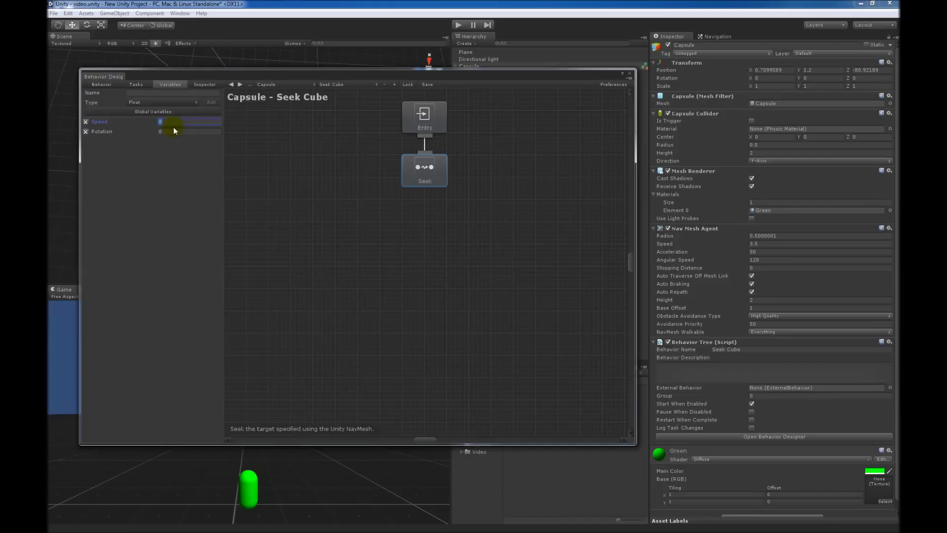
left_click(174, 132)
type("1000")
left_click(204, 86)
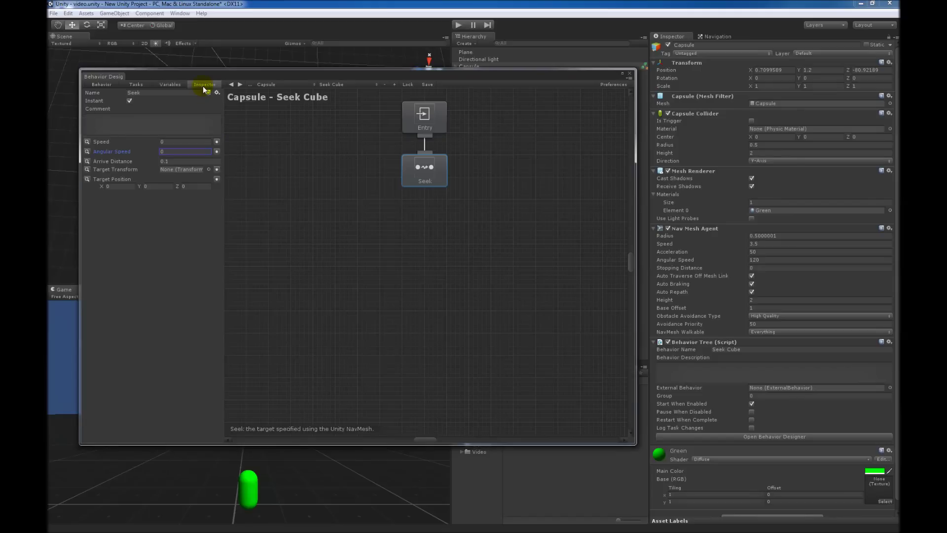
Link the Seek task's Speed to shared Speed and Angular Speed to shared Rotation.
left_click(217, 143)
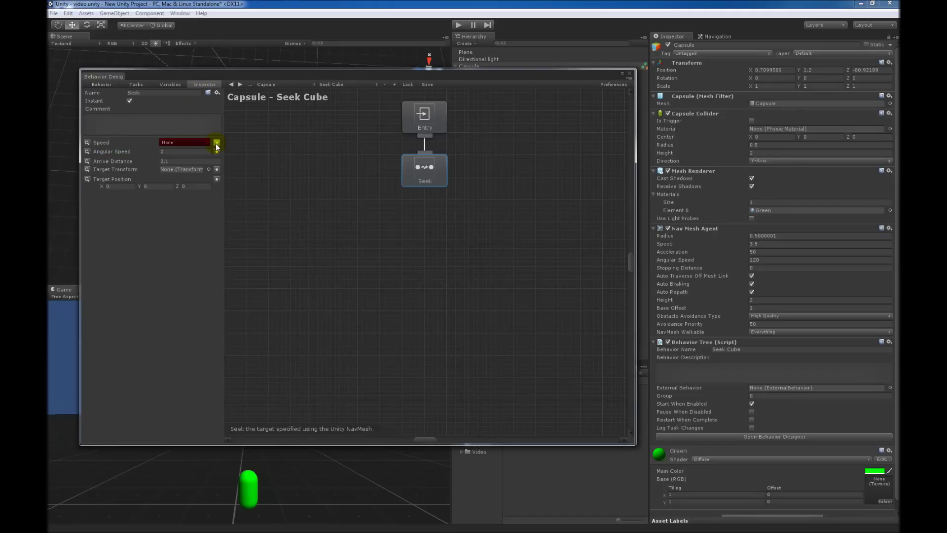
left_click(194, 143)
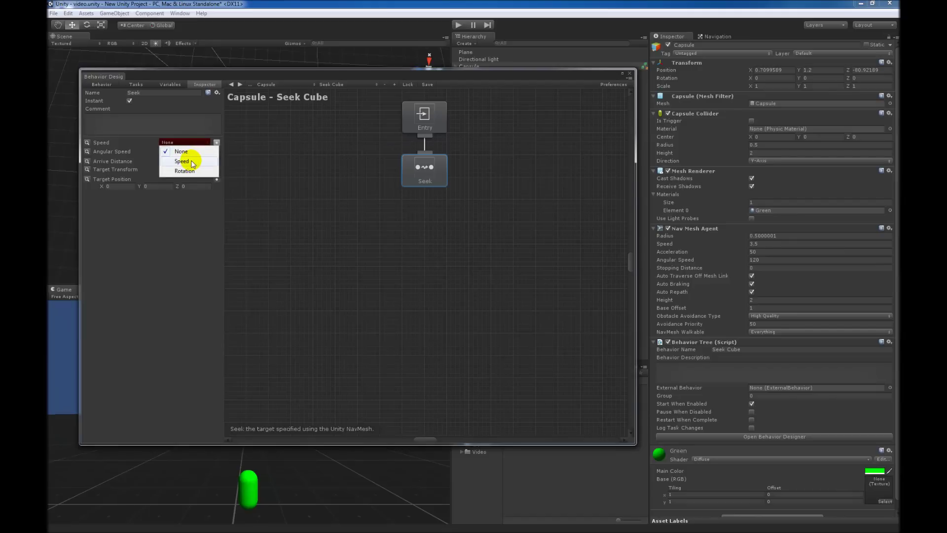
left_click(191, 162)
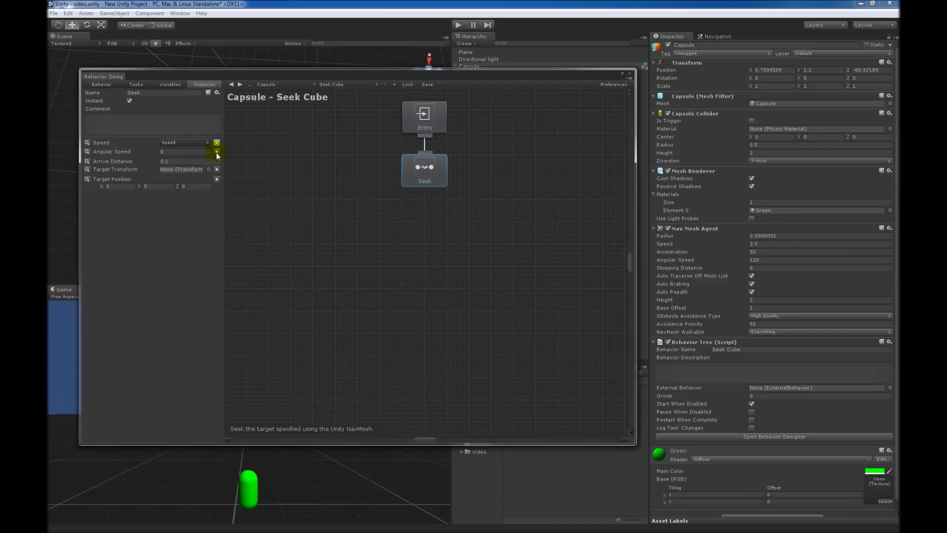
left_click(216, 152)
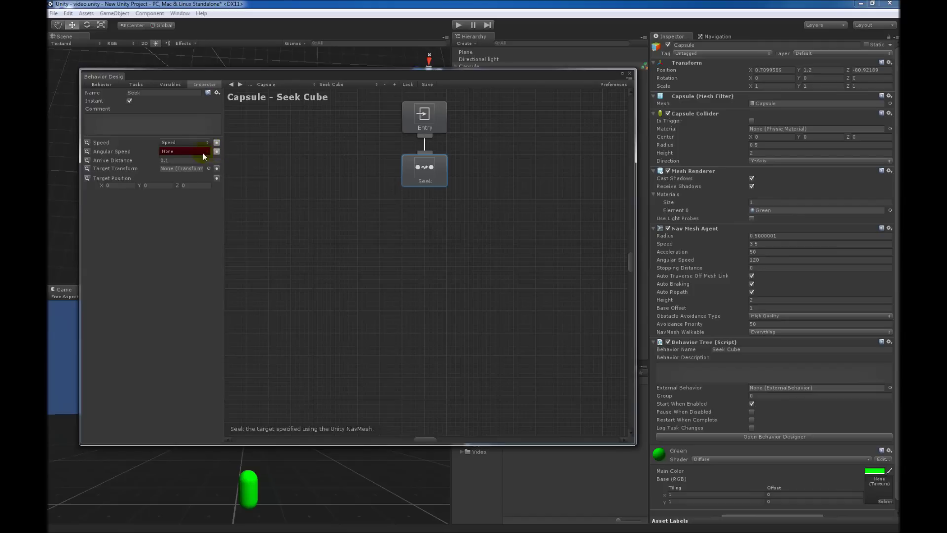
left_click(200, 152)
left_click(183, 178)
left_click(189, 186)
Set Target Position Z to 300, move the designer window aside, and run Play mode.
type("300")
left_click_drag(345, 76, 459, 78)
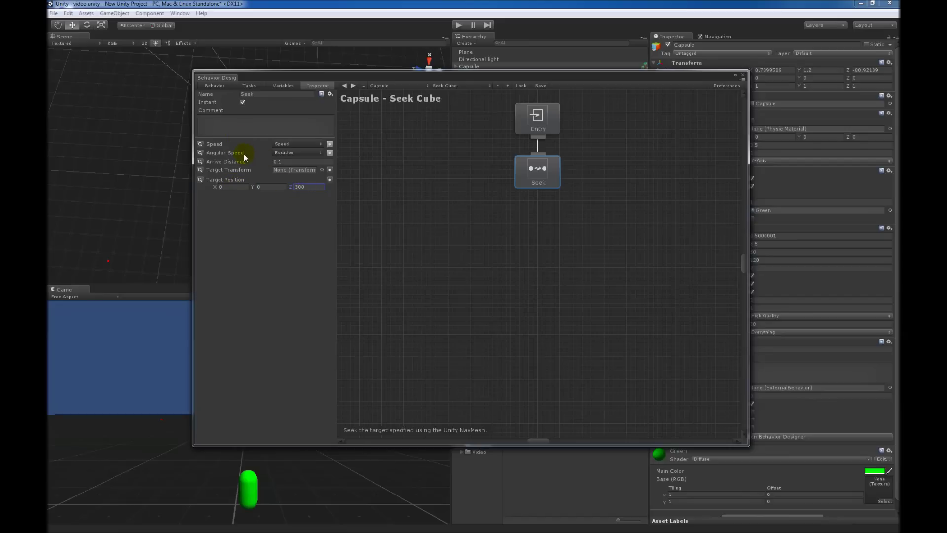
left_click(457, 25)
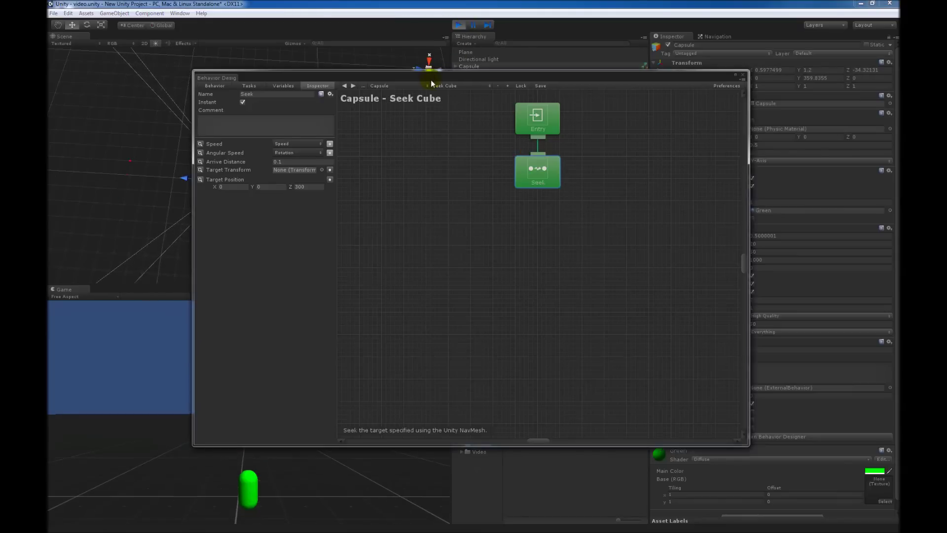
Move the Behavior Designer window aside and watch the capsule run Seek until reaching Z 300.
left_click_drag(444, 74, 489, 91)
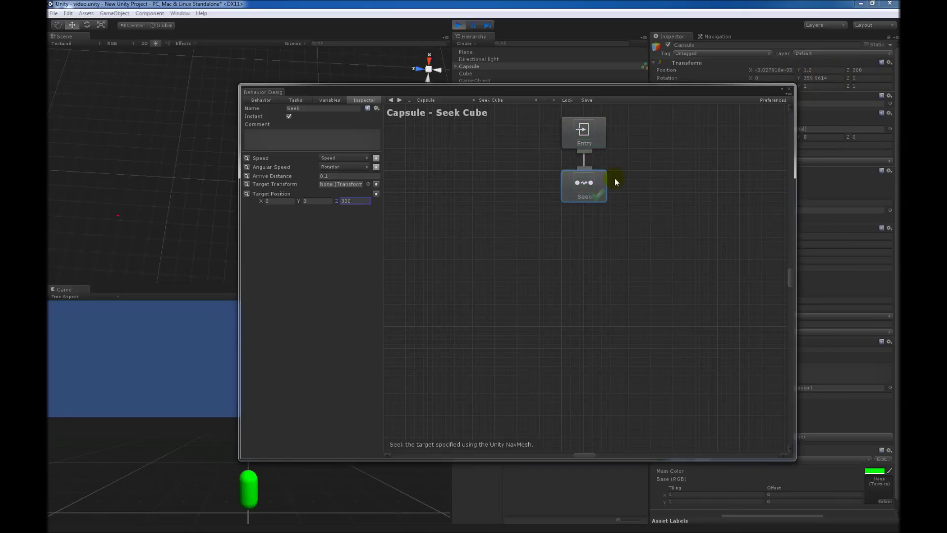
mouse_move(595, 197)
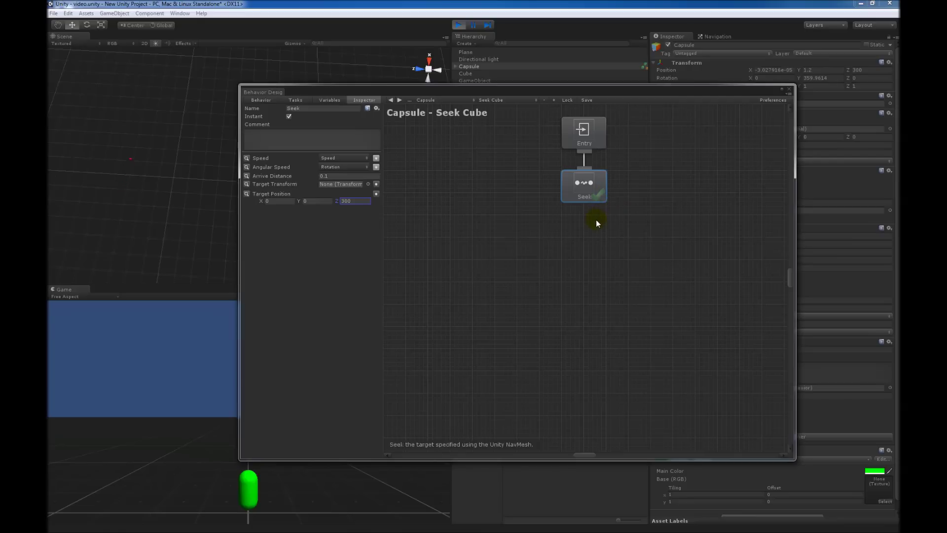